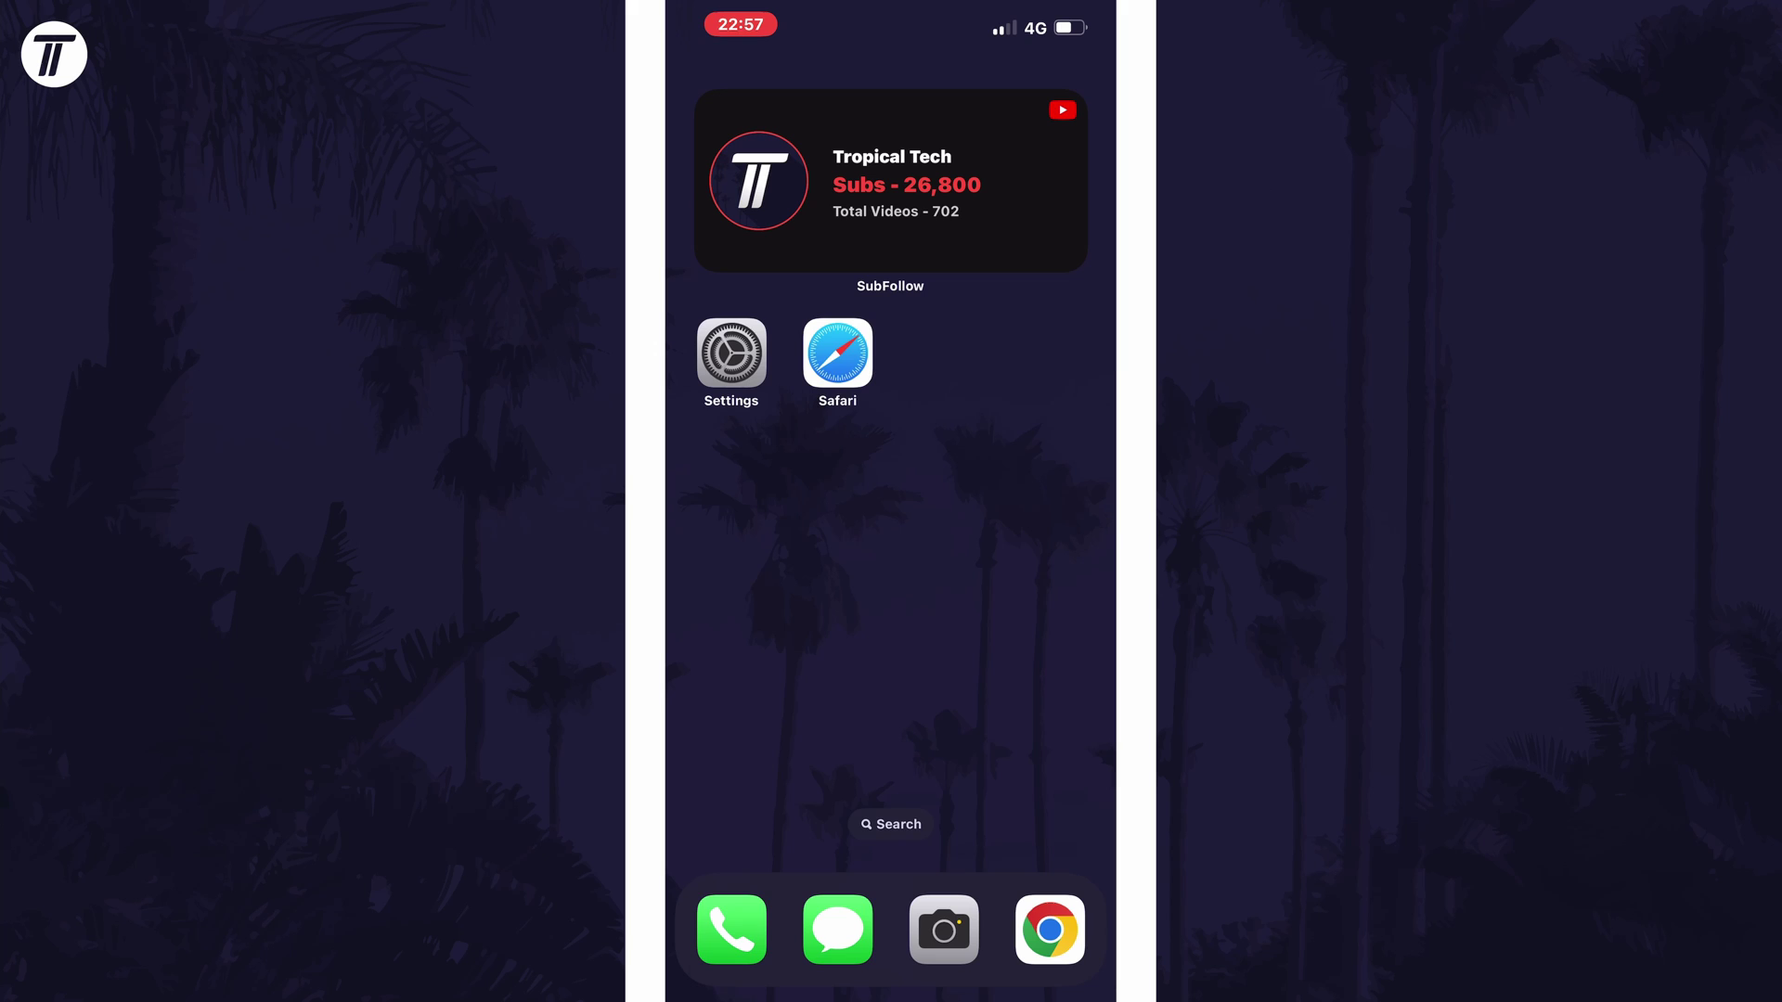
Step: Open google.co.uk in Safari and add it to the Home Screen from the Share sheet
{"action": "left_click", "coordinate": [838, 354]}
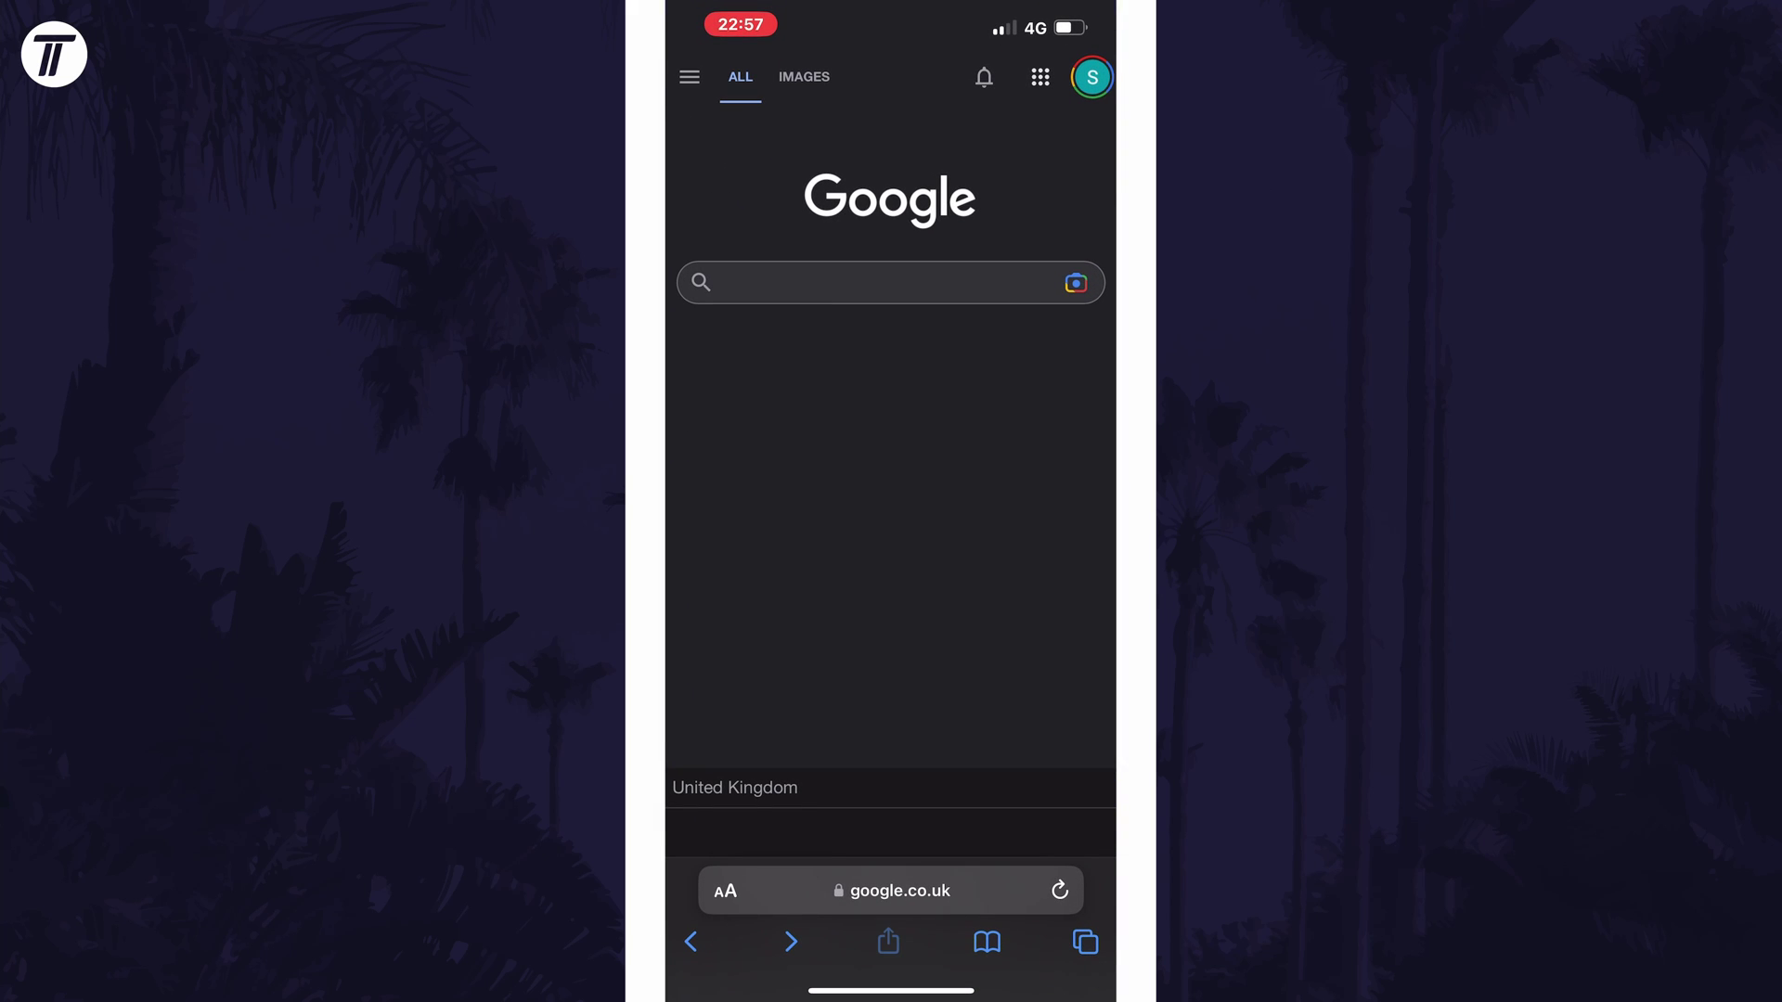
{"action": "left_click", "coordinate": [889, 943]}
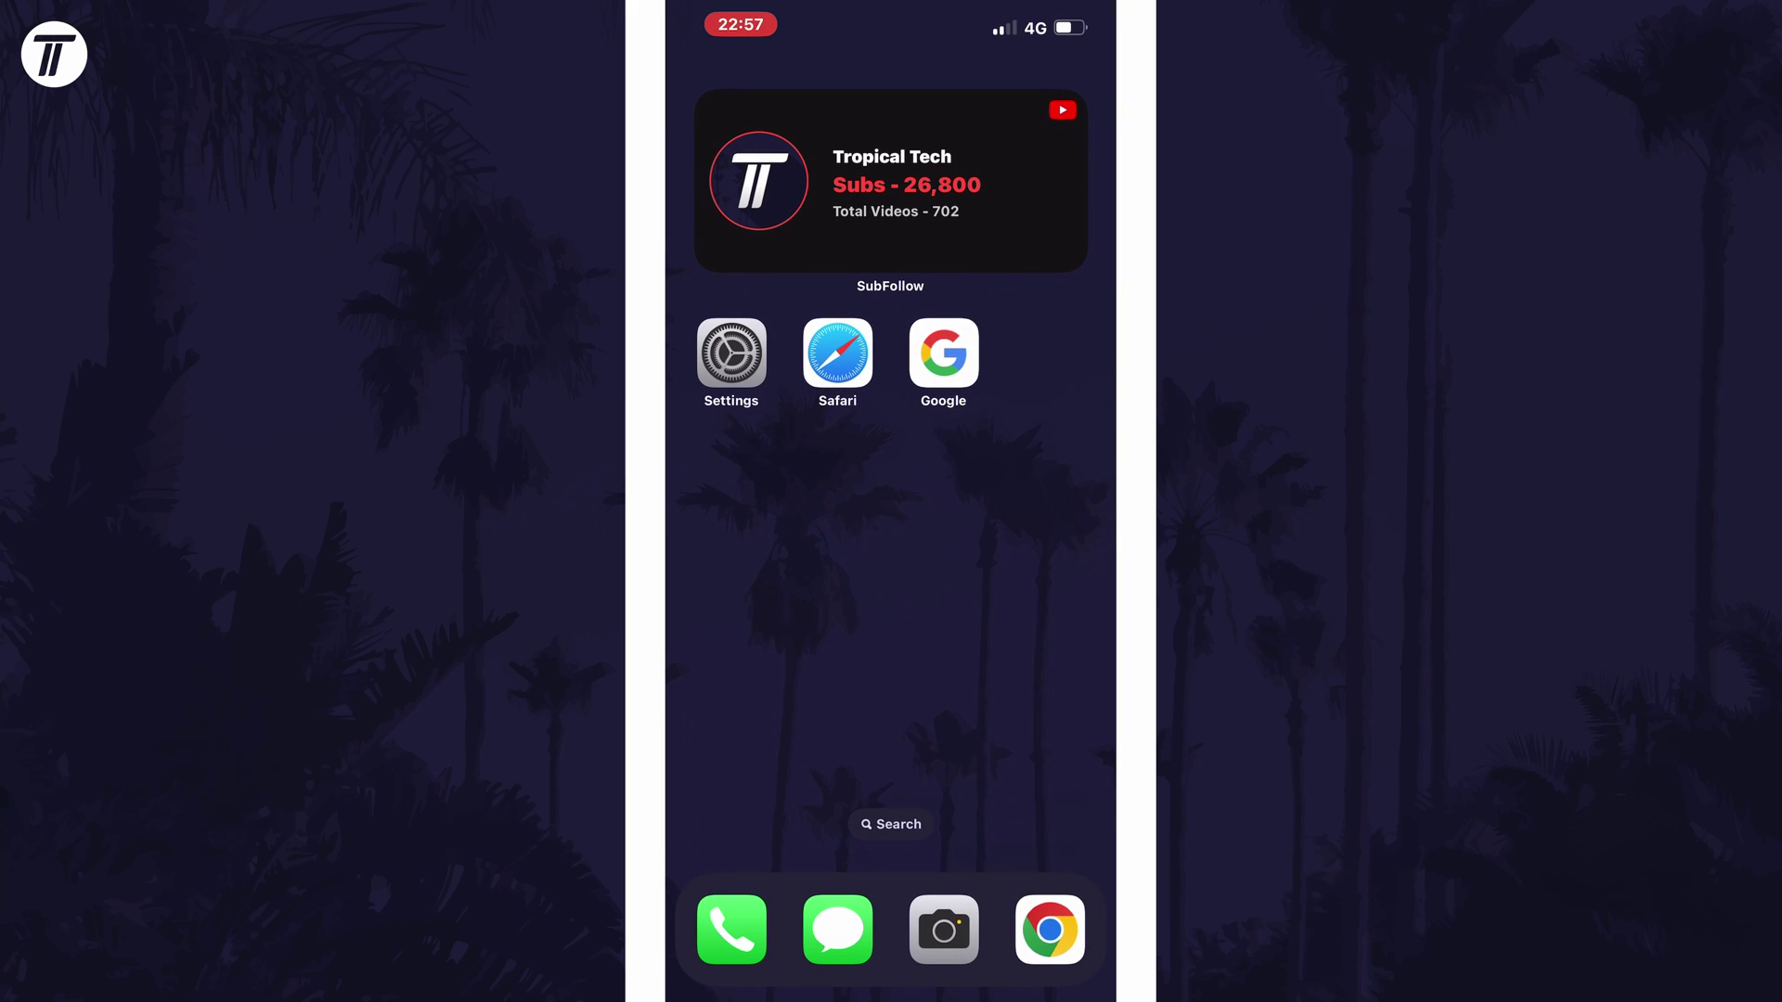
Step: Remove the Safari icon from the Home Screen and check the Google shortcut opens google.co.uk
{"action": "left_click", "coordinate": [943, 352]}
{"action": "left_click", "coordinate": [838, 352]}
{"action": "left_click", "coordinate": [865, 651]}
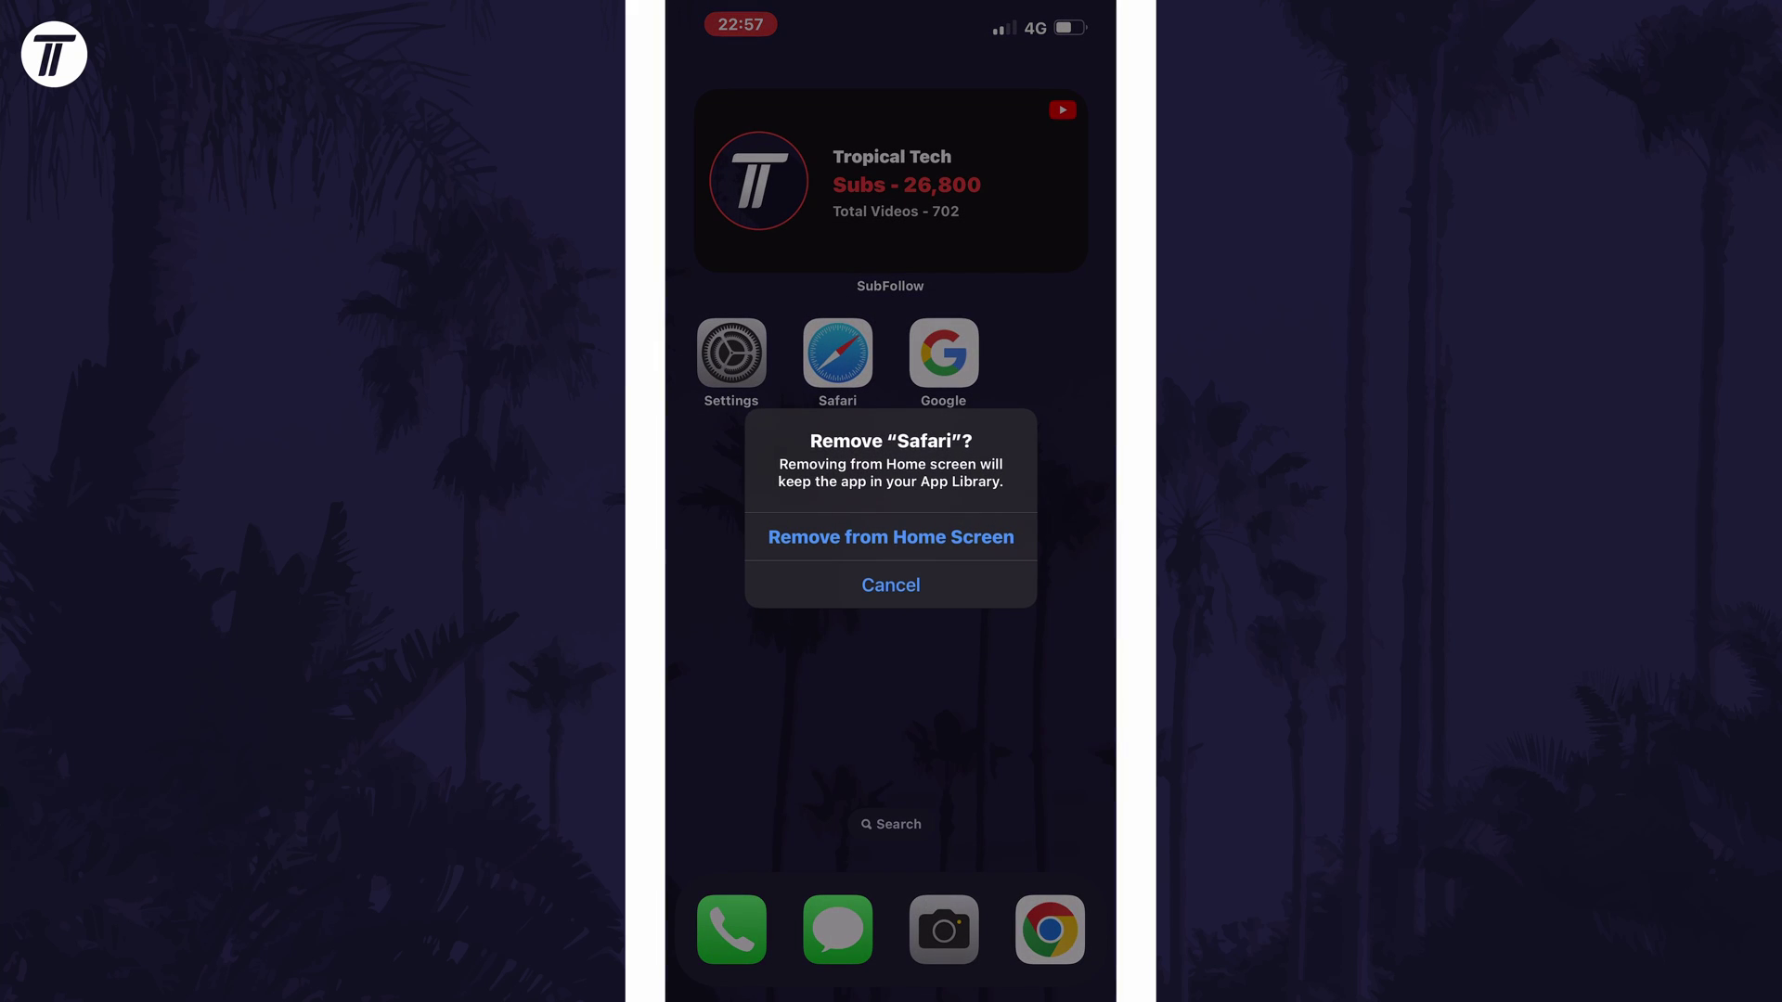
{"action": "left_click", "coordinate": [890, 526]}
{"action": "left_click", "coordinate": [837, 352]}
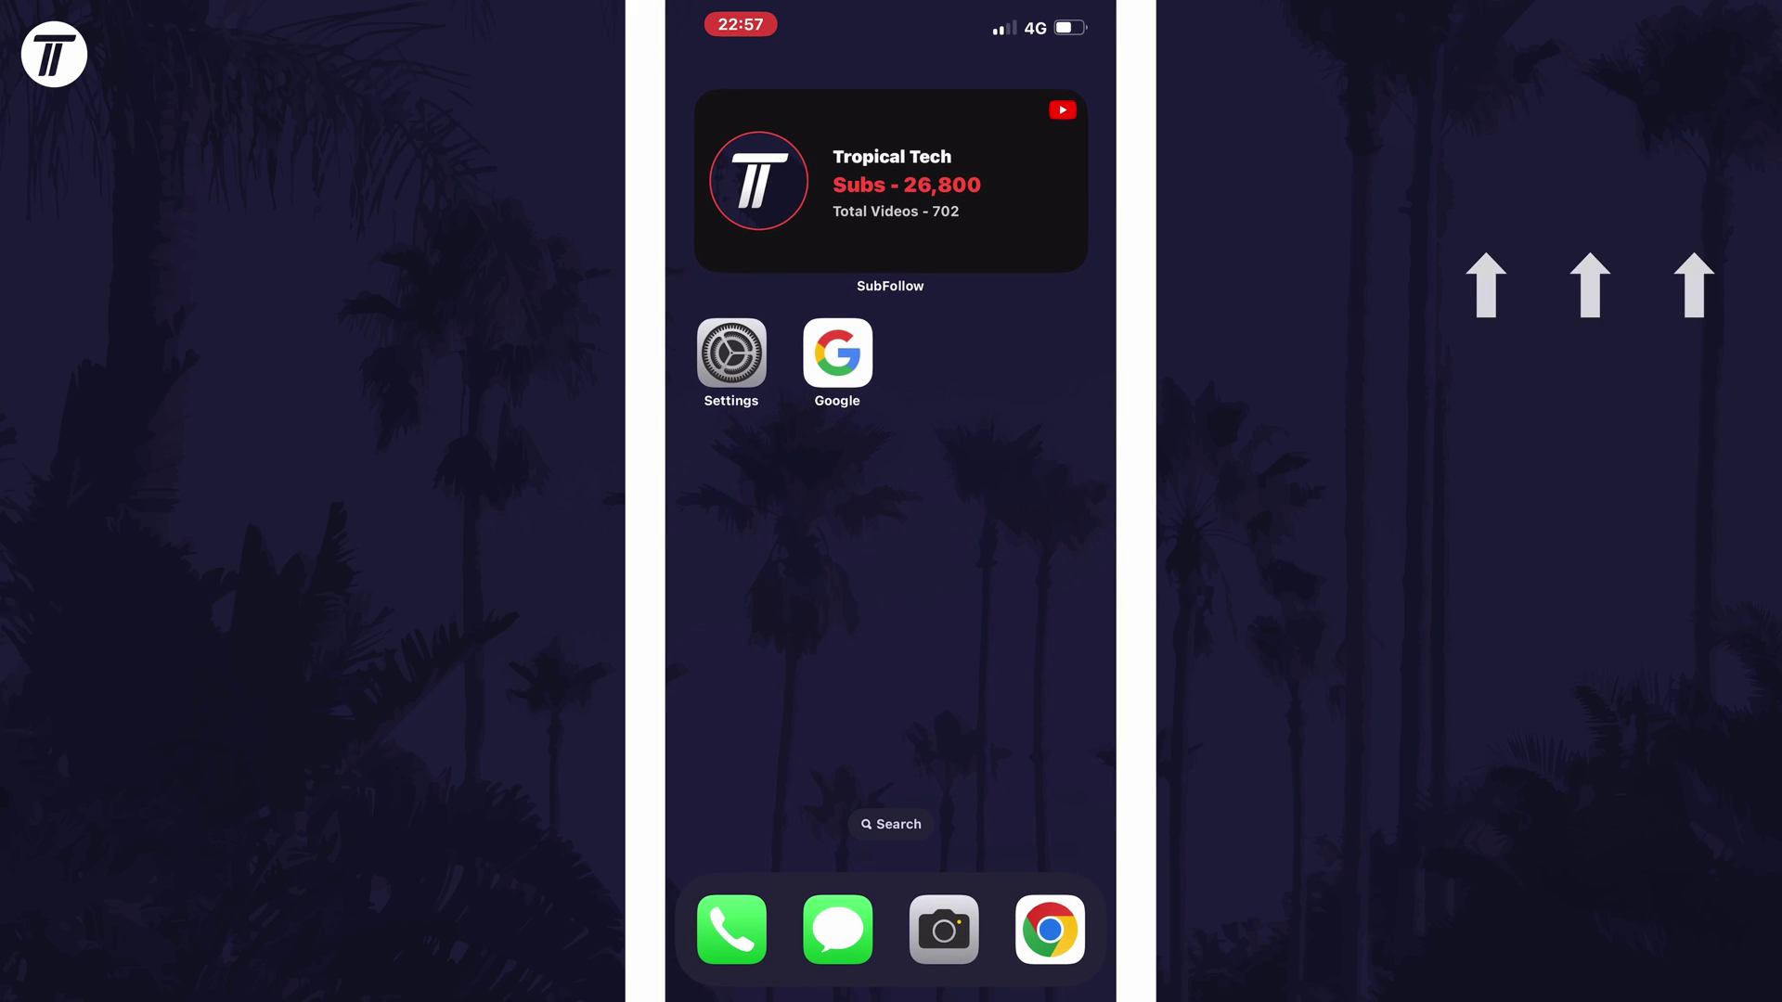
{"action": "left_click", "coordinate": [837, 352]}
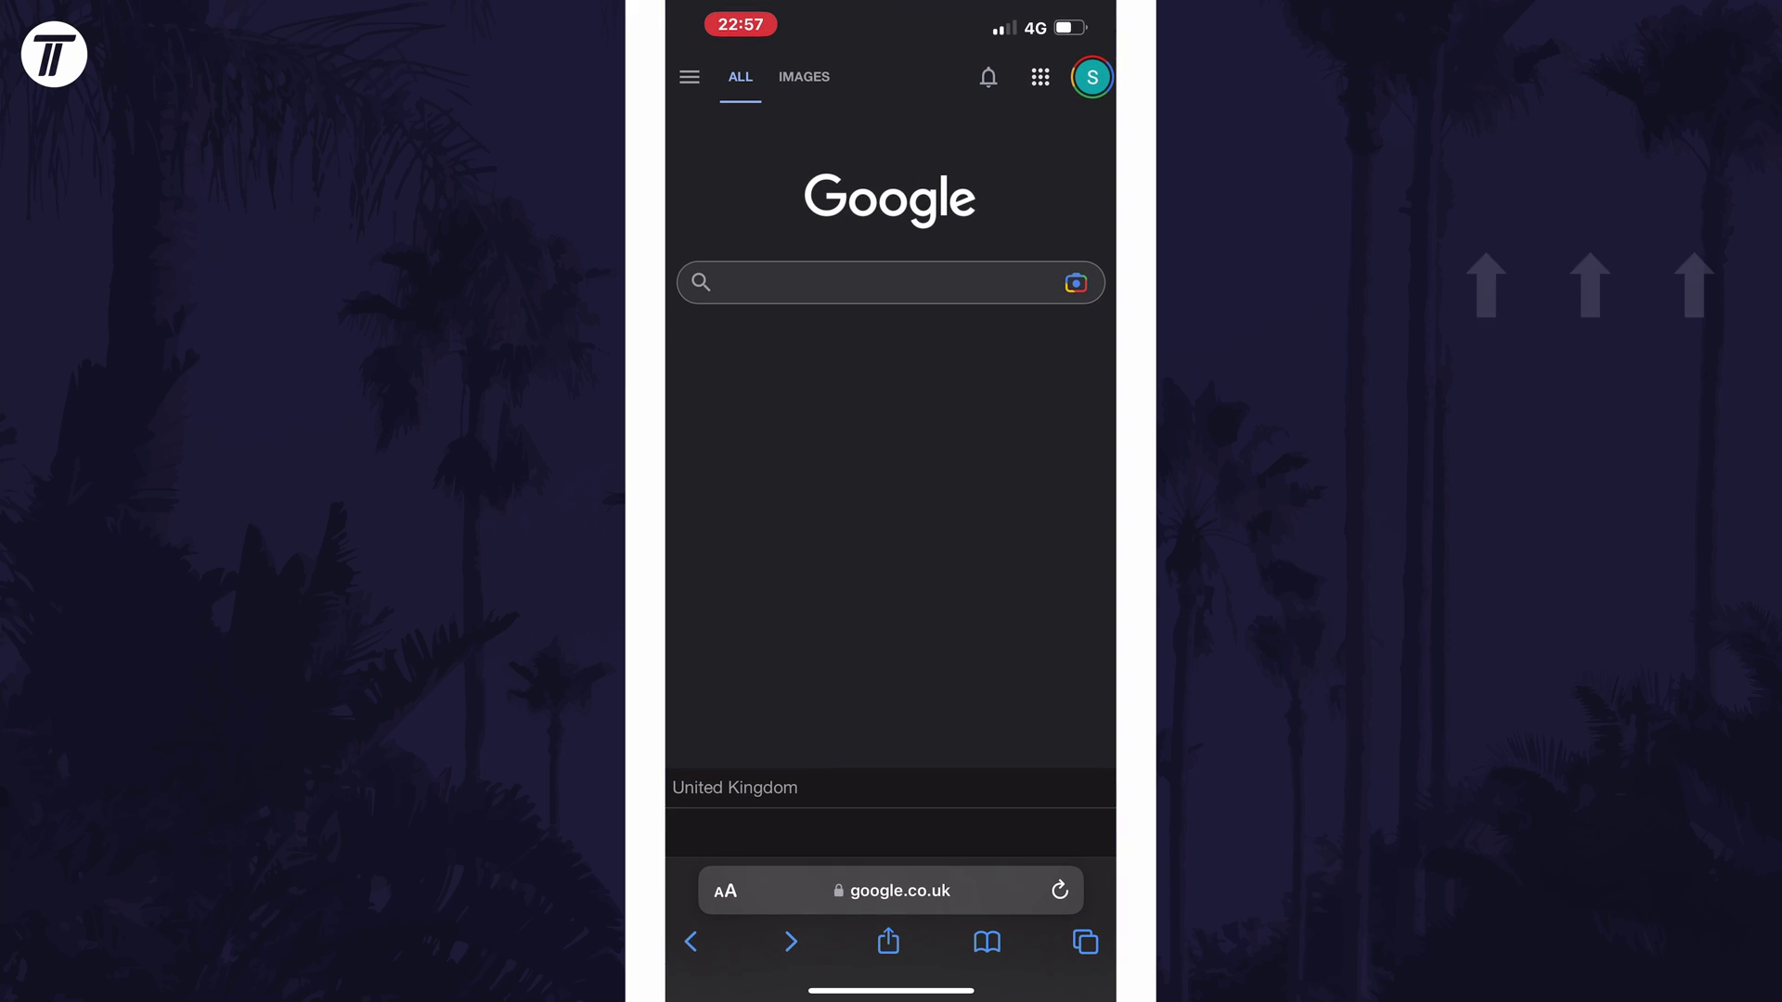
{"action": "key", "text": "super"}
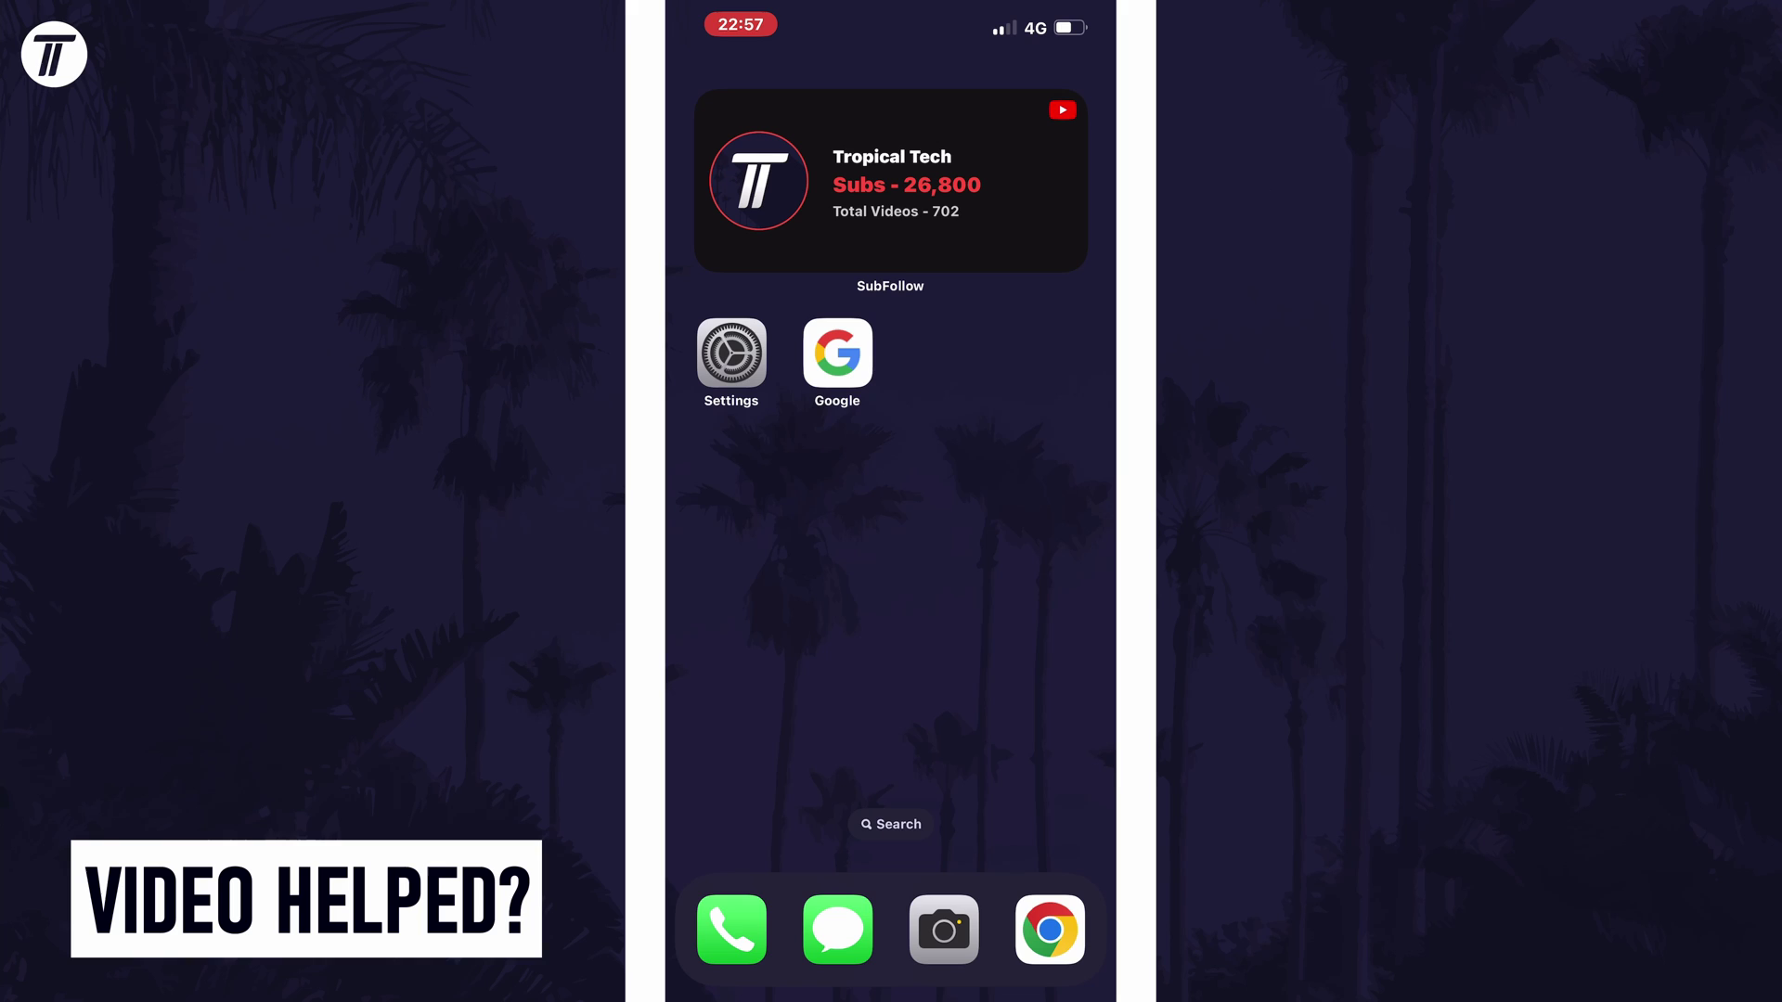